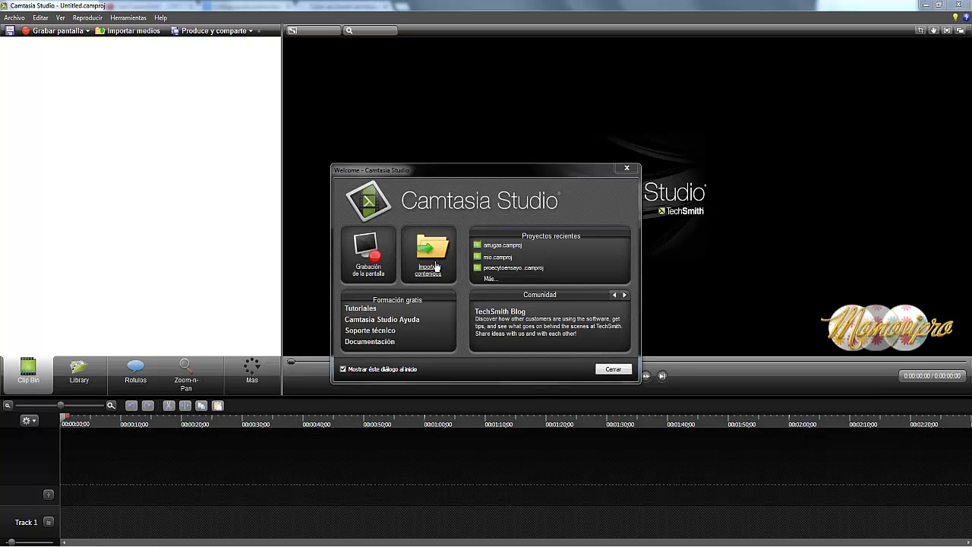
# Import the estamadlita WMV video and place it on Track 1 of the timeline
pyautogui.click(426, 270)
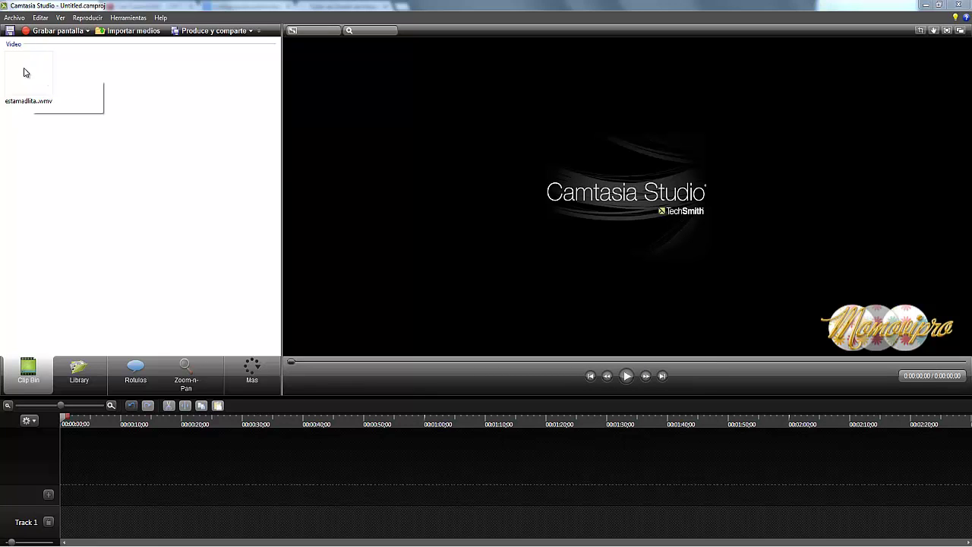
pyautogui.moveTo(30, 57)
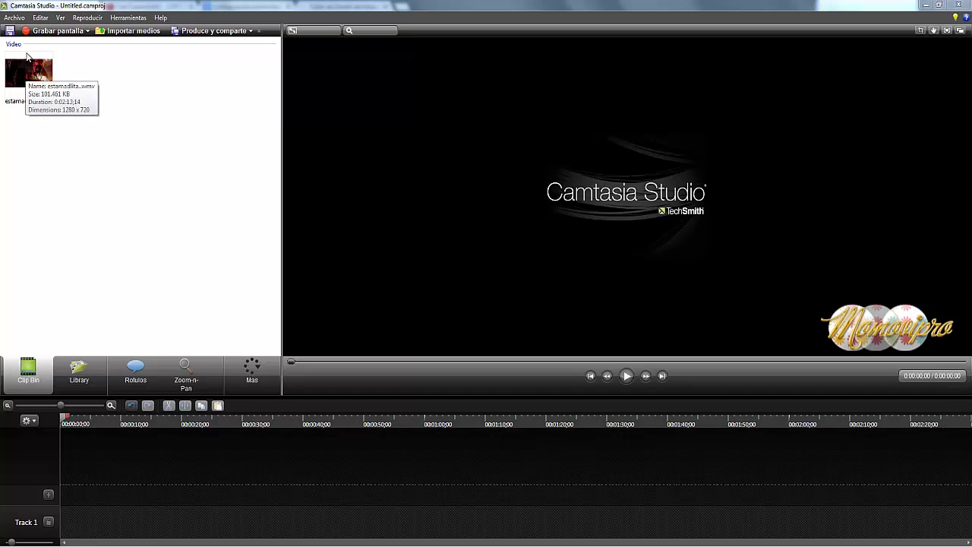
pyautogui.moveTo(29, 76); pyautogui.dragTo(78, 516)
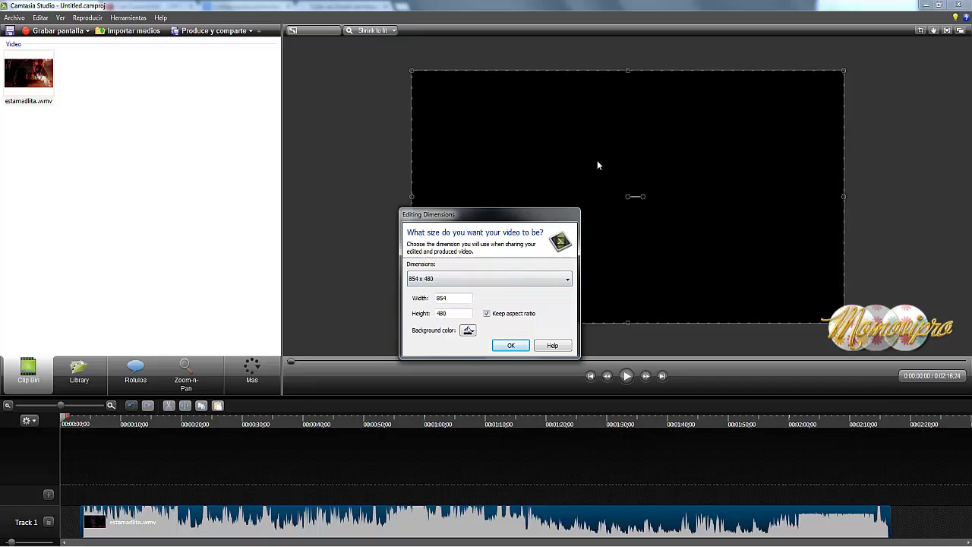
# Set the project's editing dimensions to the 1280 x 720 YouTube & Screencast (16:9) preset
pyautogui.click(519, 280)
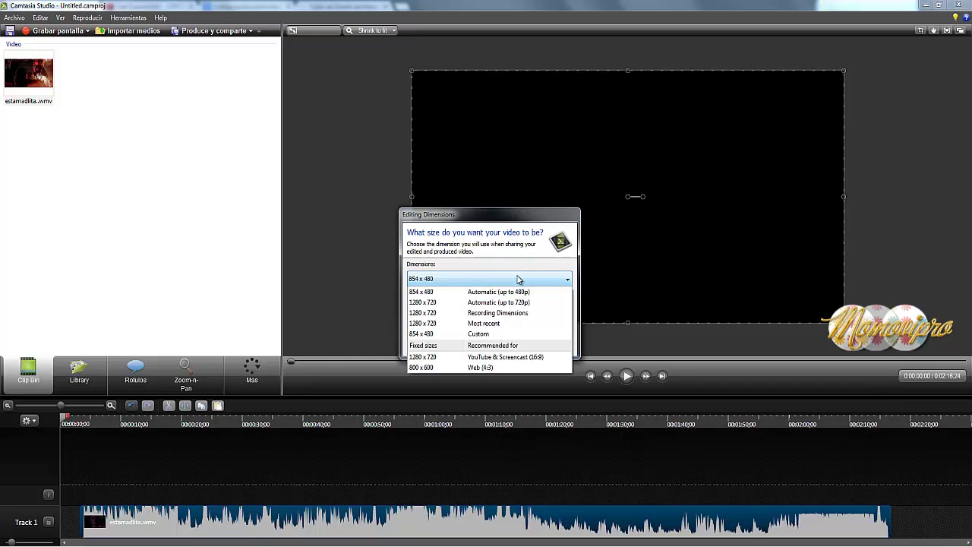
pyautogui.click(494, 360)
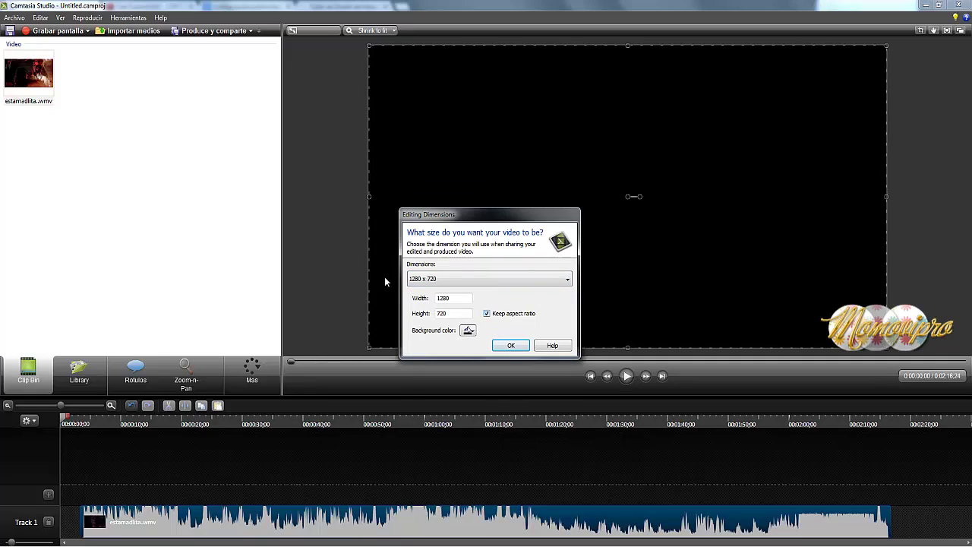
pyautogui.click(510, 345)
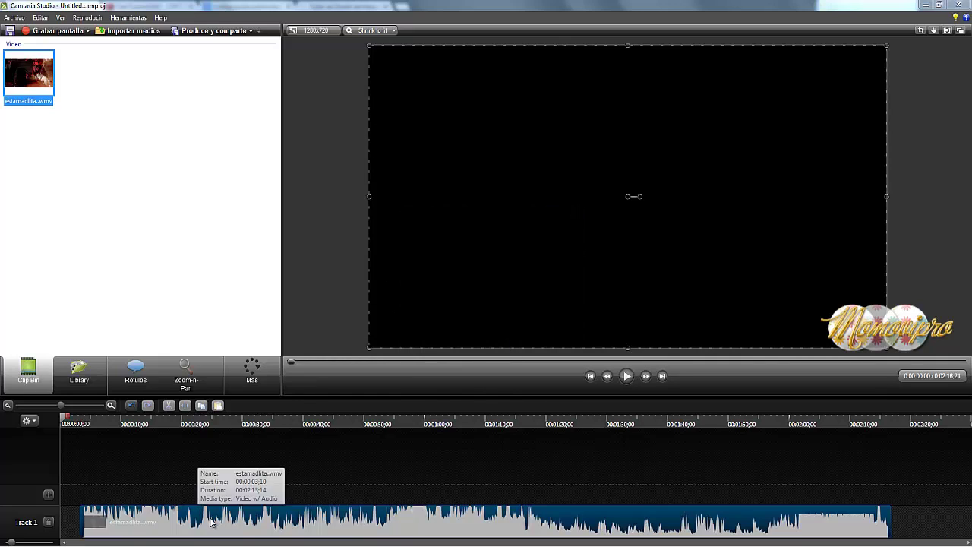
# Move the video clip on Track 1 to the very start of the timeline
pyautogui.moveTo(199, 513); pyautogui.dragTo(30, 523)
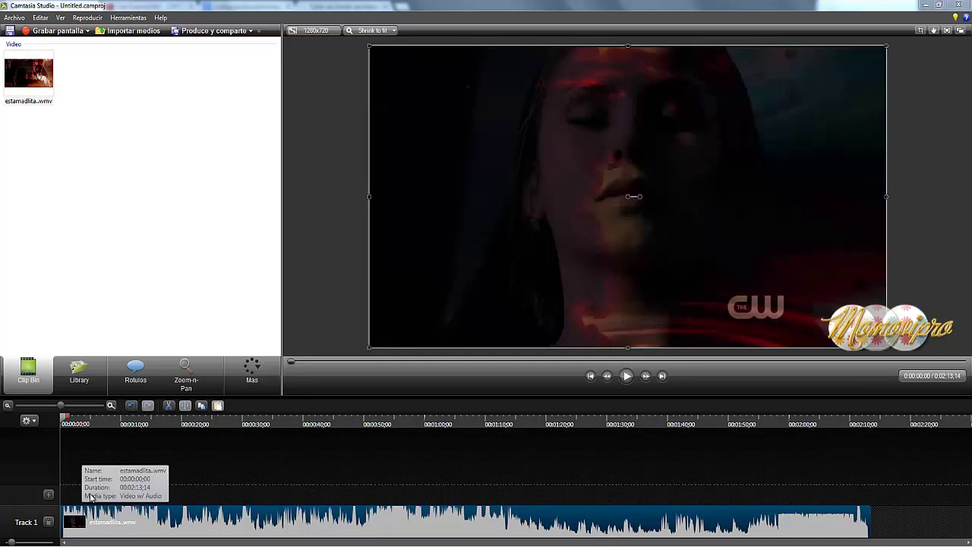
pyautogui.click(84, 519)
pyautogui.moveTo(200, 542); pyautogui.dragTo(202, 531)
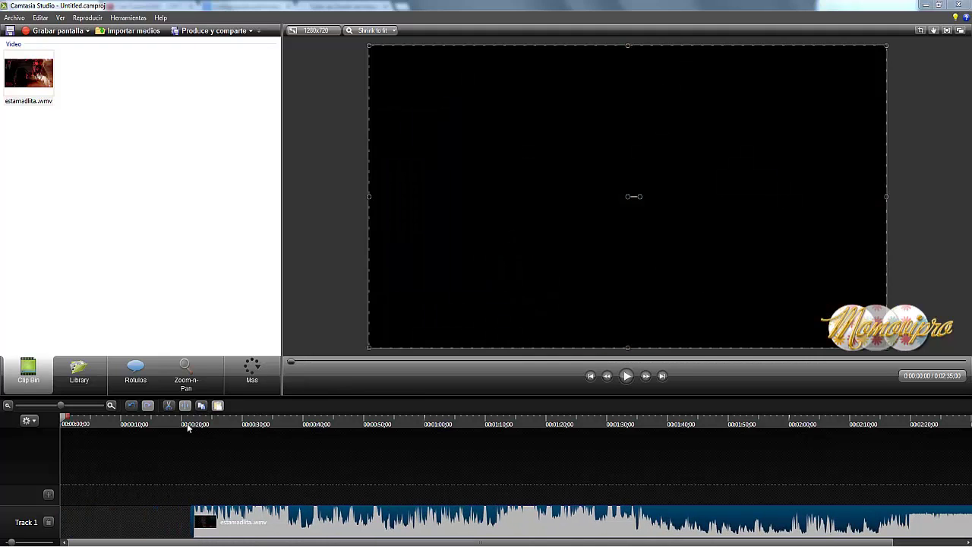
pyautogui.click(196, 522)
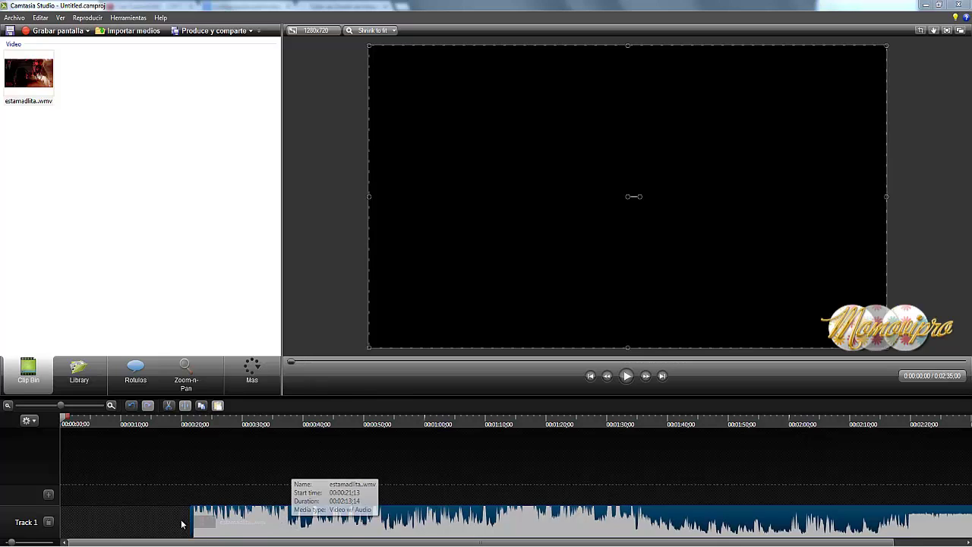
pyautogui.moveTo(181, 524); pyautogui.dragTo(66, 519)
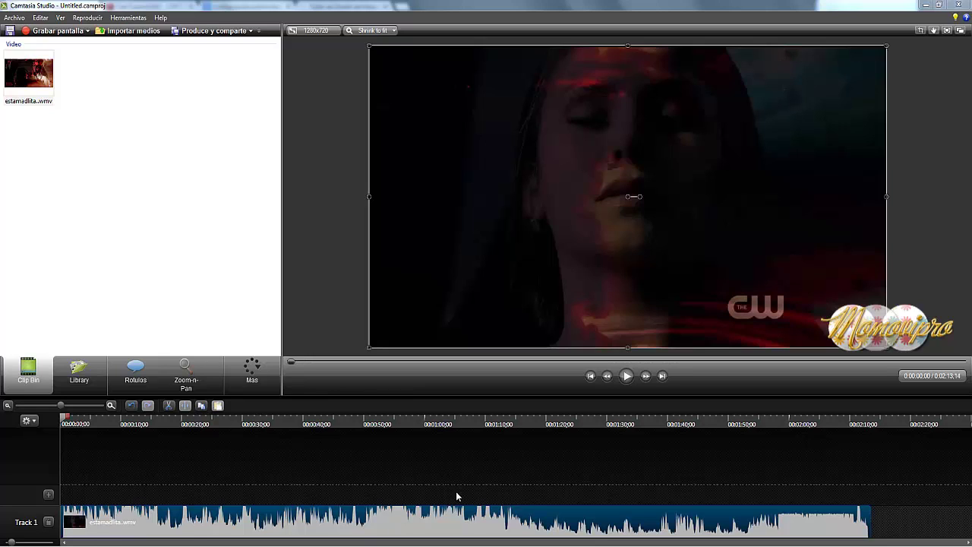
# Open the camera recording options to examine the available video device and audio settings
pyautogui.click(266, 378)
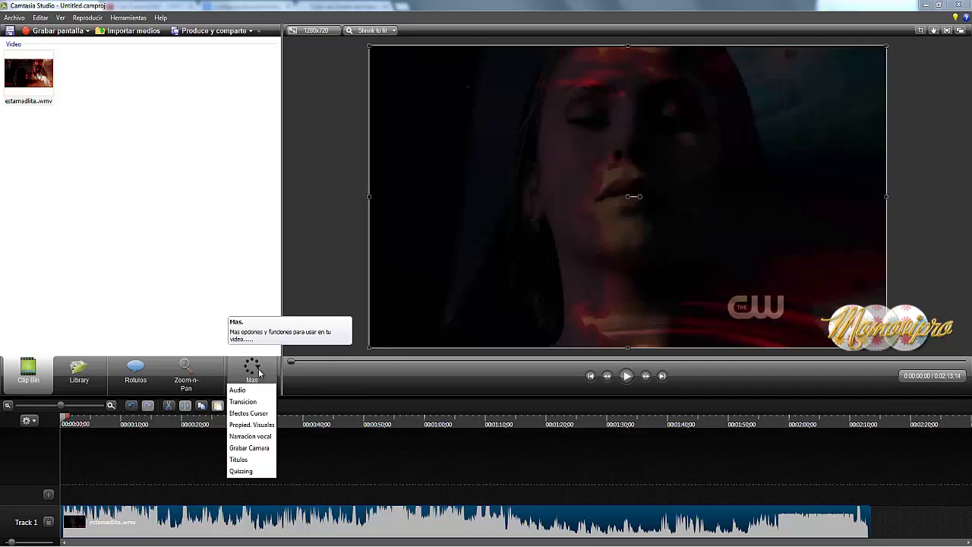
pyautogui.click(249, 448)
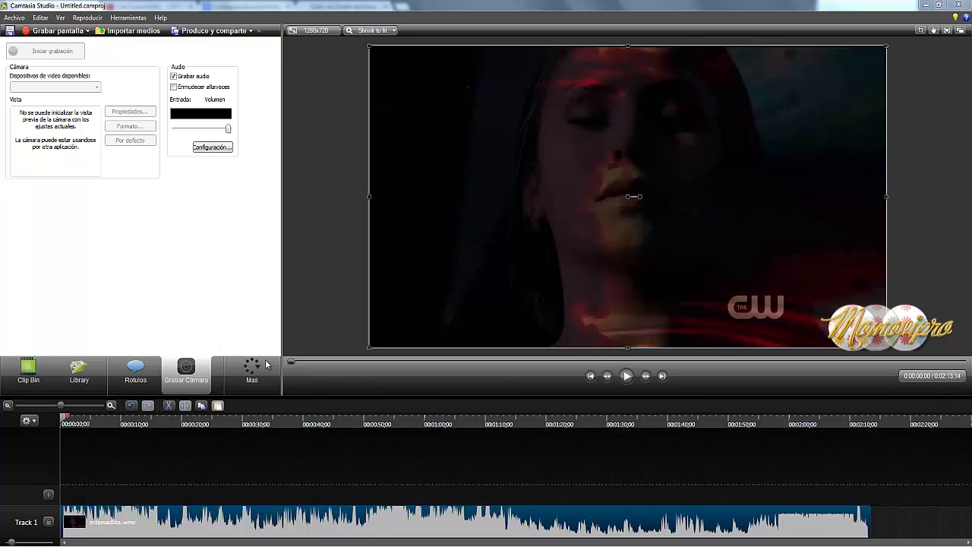
# Set the audio device for voice narration to the High Definition microphone (Dispositivo de High) and finish the audio setup wizard
pyautogui.click(240, 369)
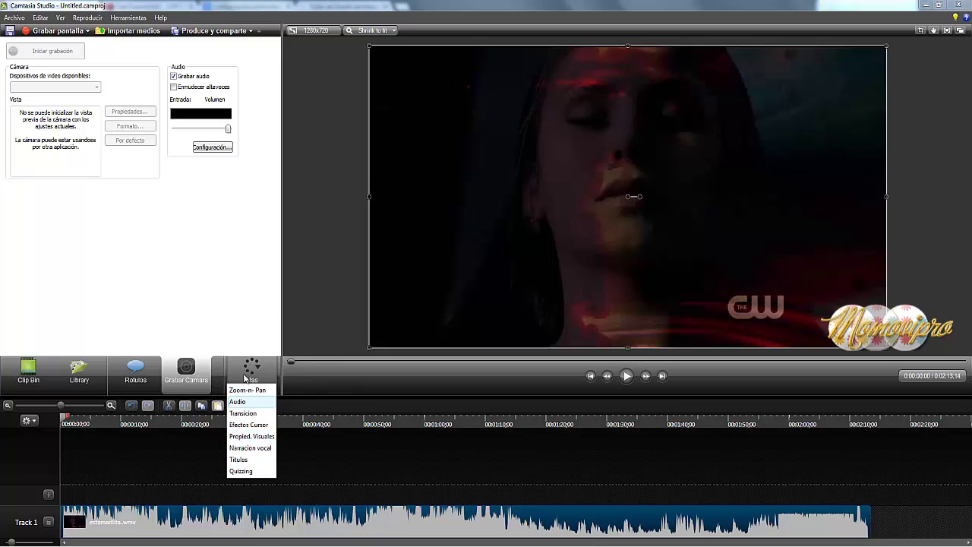
pyautogui.click(248, 448)
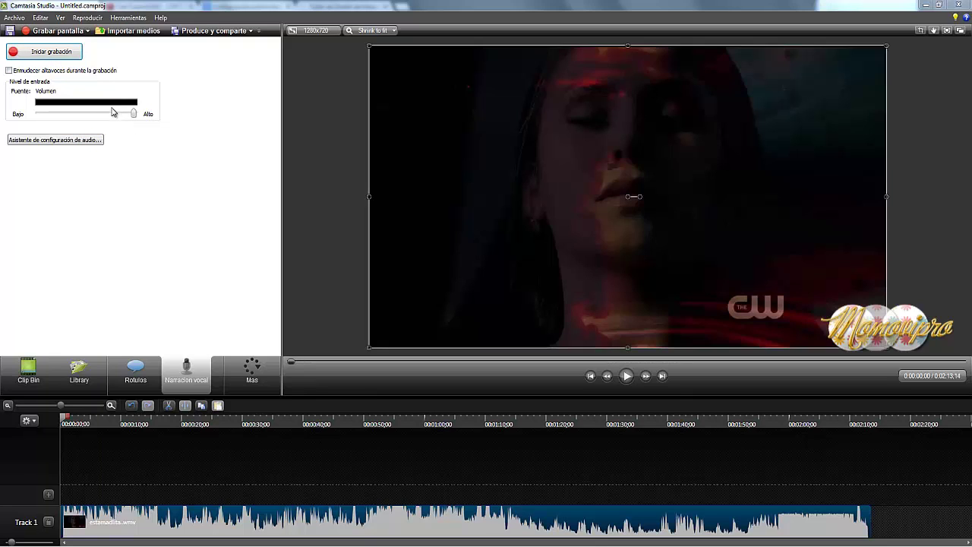
pyautogui.click(88, 144)
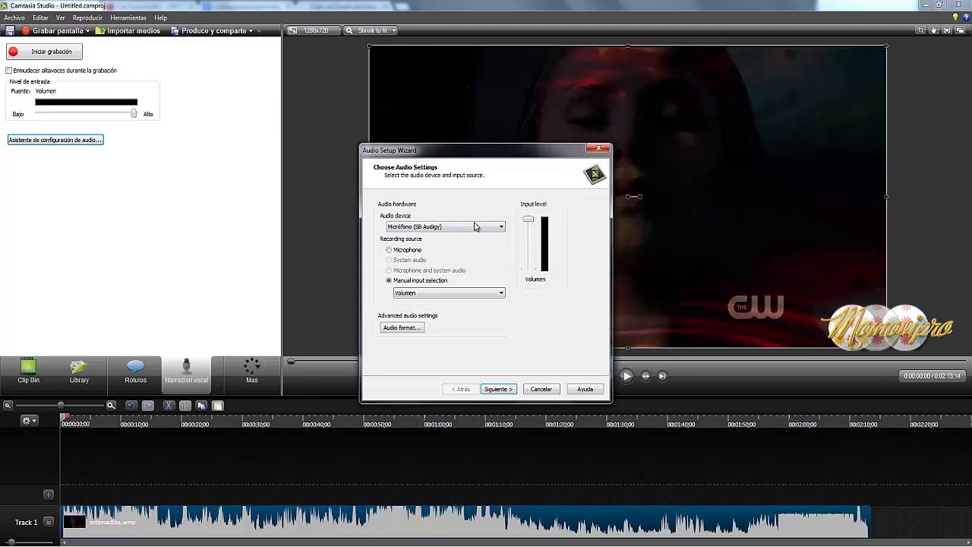
pyautogui.click(417, 225)
pyautogui.click(422, 235)
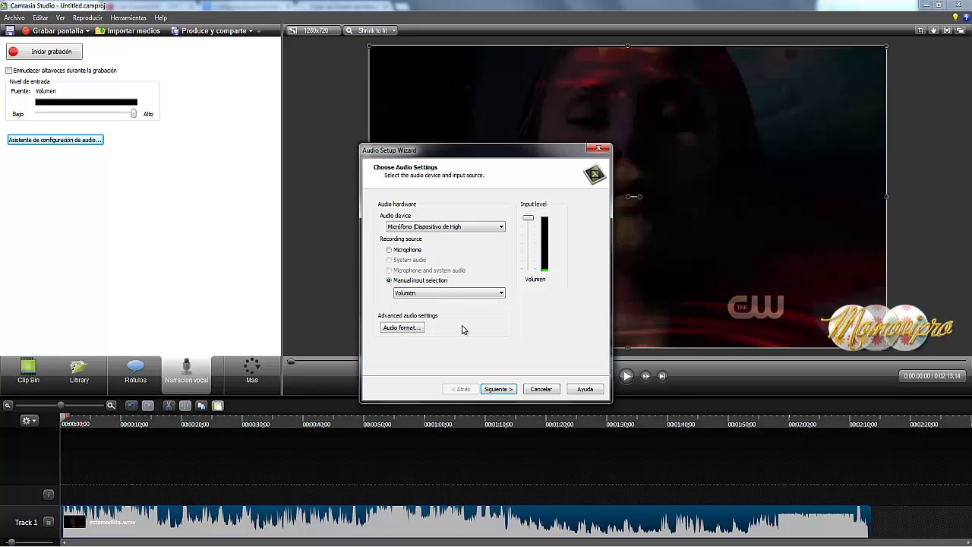
pyautogui.click(512, 389)
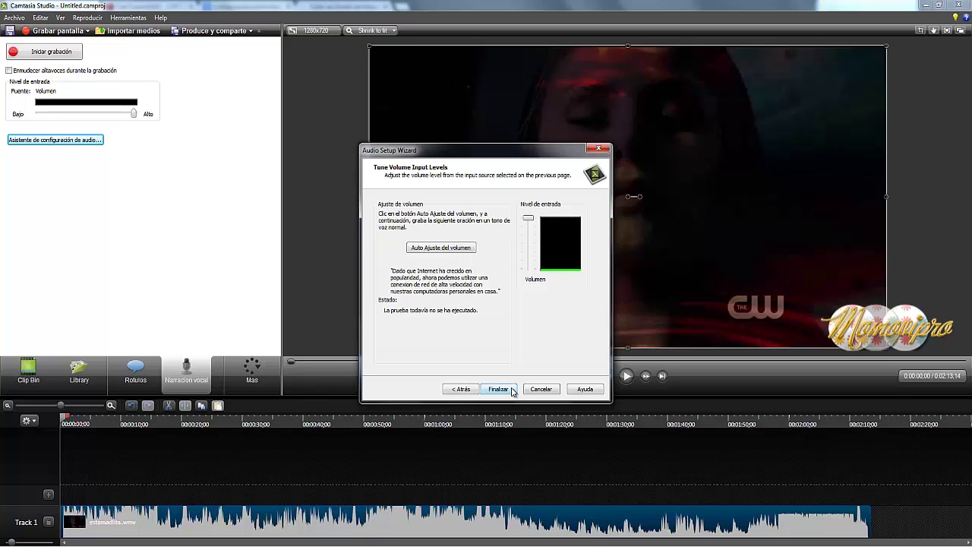
pyautogui.click(498, 389)
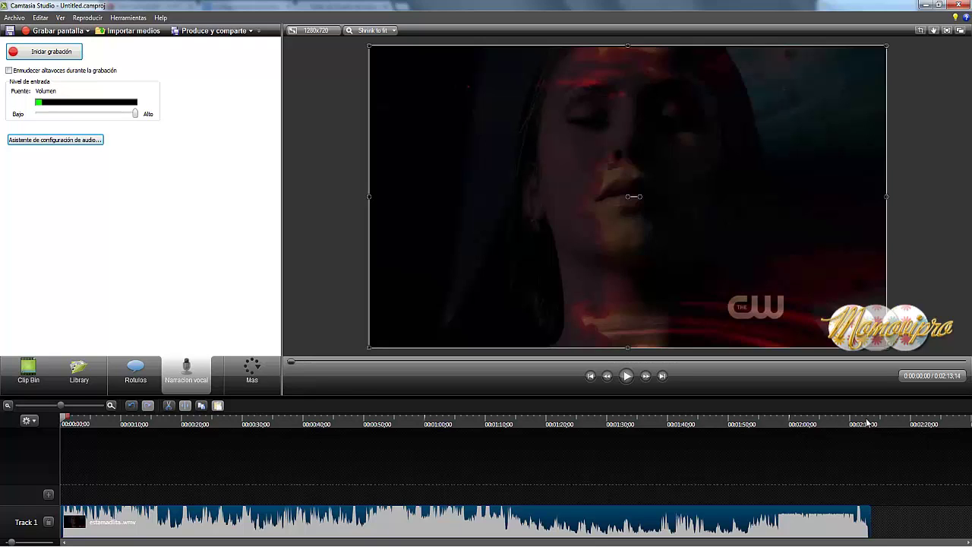
# Import the portrait JPG image of the smiling woman from the projects folder in Documents into the clip bin
pyautogui.click(31, 373)
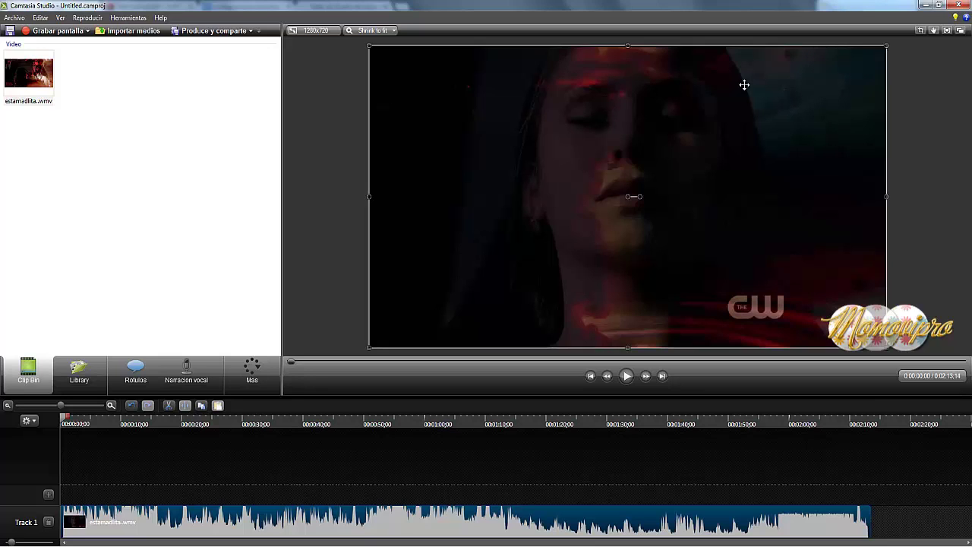
pyautogui.click(133, 31)
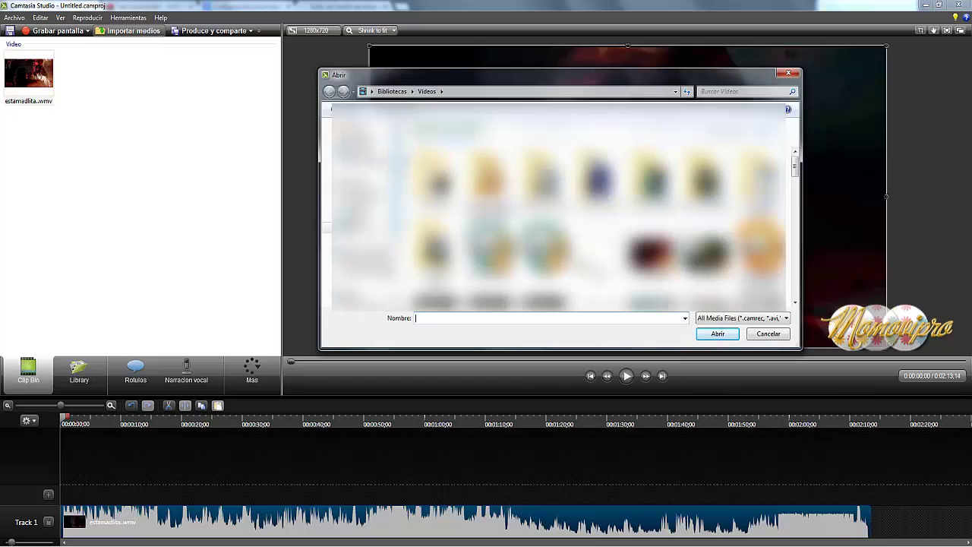
pyautogui.click(371, 150)
pyautogui.doubleClick(436, 194)
pyautogui.click(664, 220)
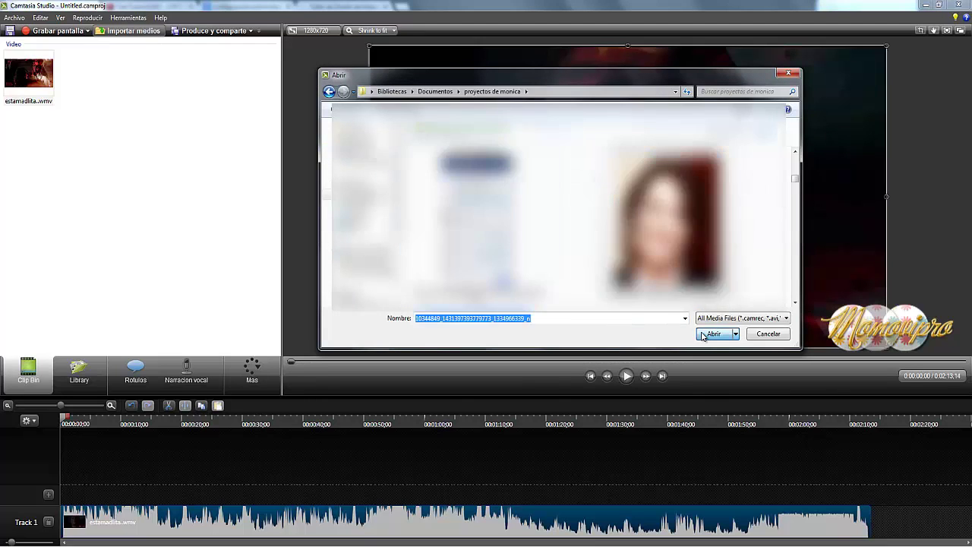
pyautogui.click(712, 334)
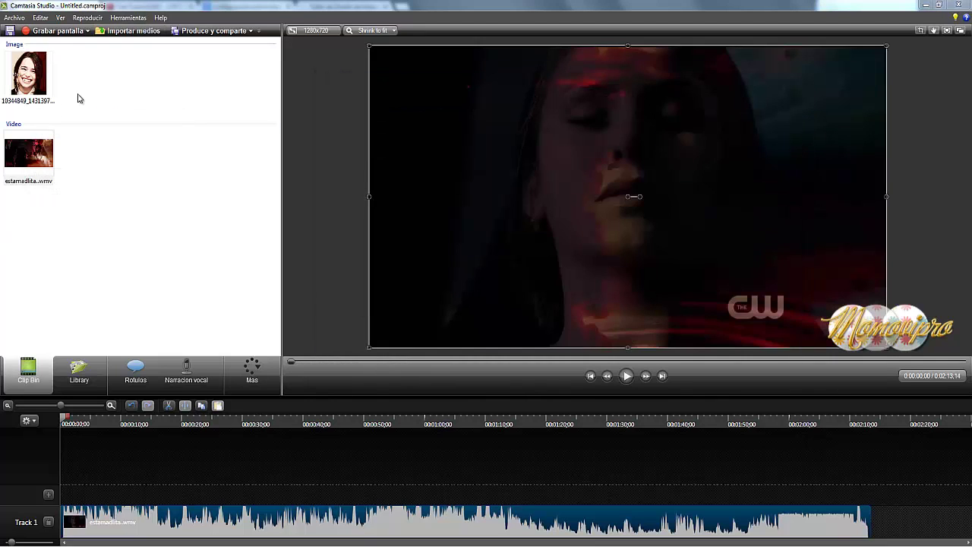
# Place the portrait image on Track 2 at the timeline start and extend it to the end of the video clip
pyautogui.click(29, 72)
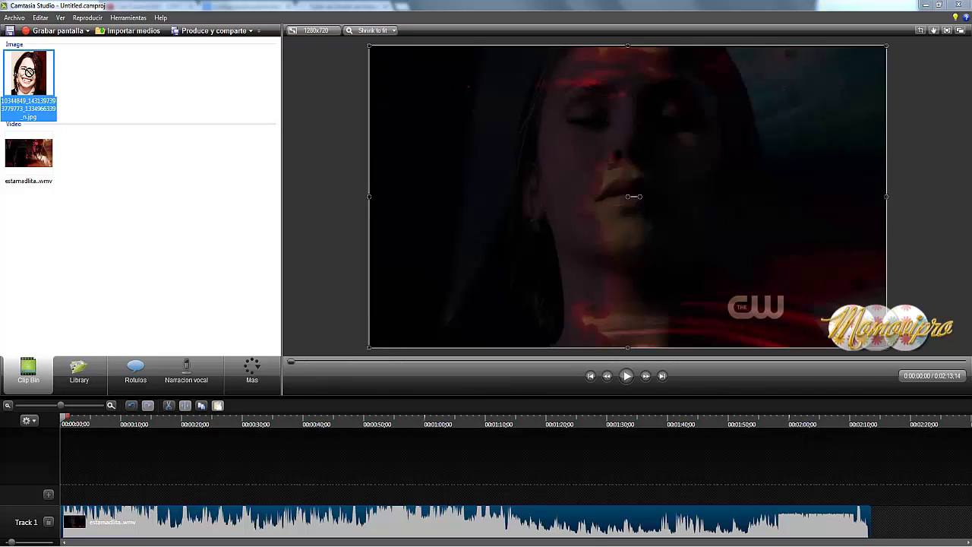
pyautogui.moveTo(29, 71); pyautogui.dragTo(61, 492)
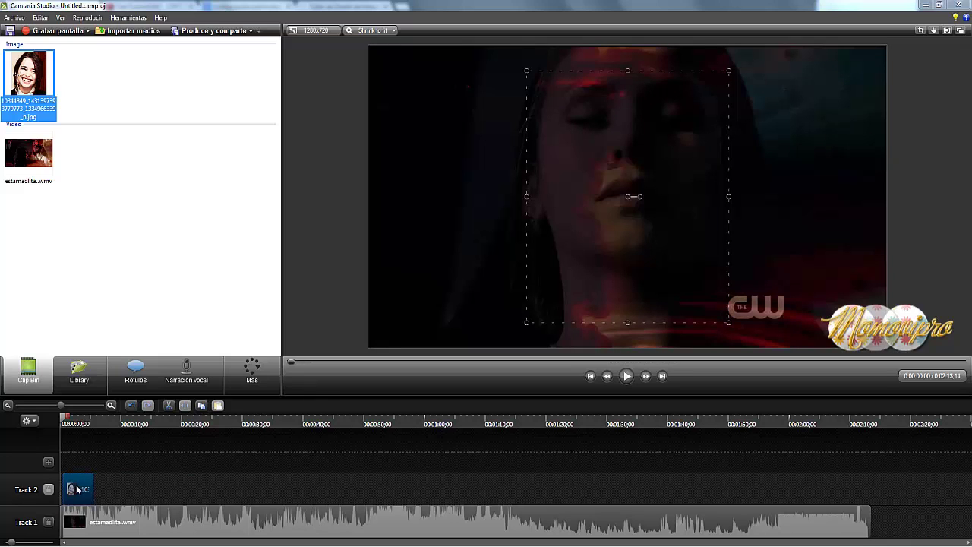
pyautogui.click(80, 490)
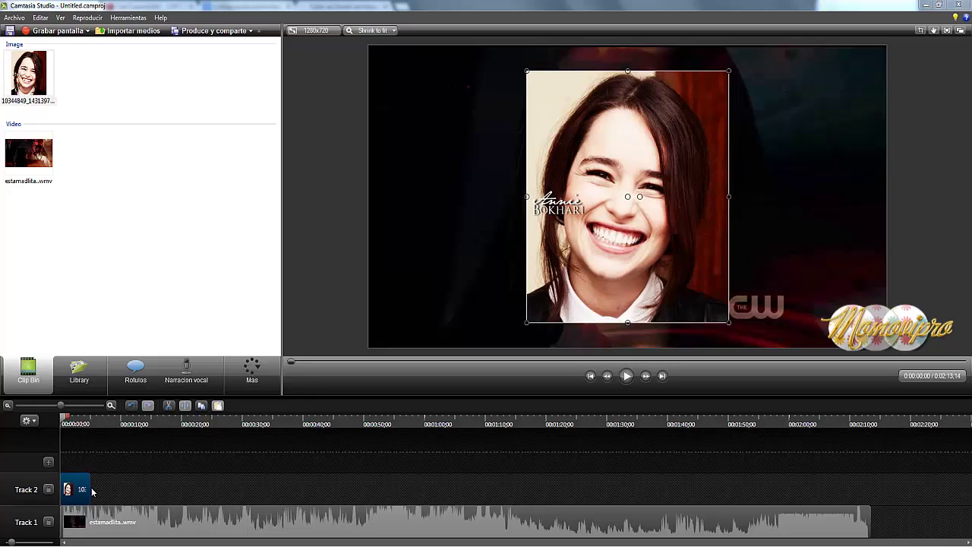
pyautogui.moveTo(88, 489); pyautogui.dragTo(871, 469)
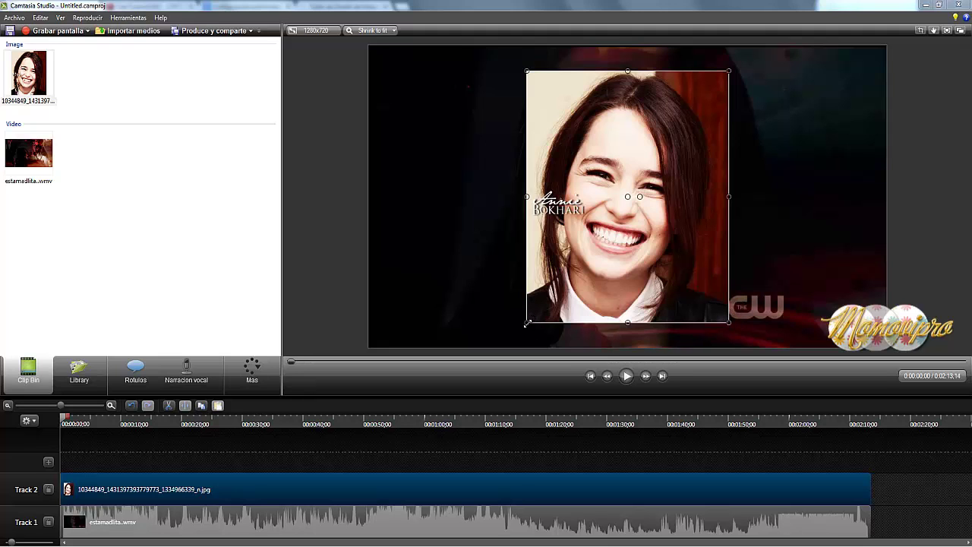
# Shrink the portrait image and position it in the upper-right corner of the video frame
pyautogui.moveTo(534, 315); pyautogui.dragTo(657, 164)
pyautogui.moveTo(725, 155); pyautogui.dragTo(877, 149)
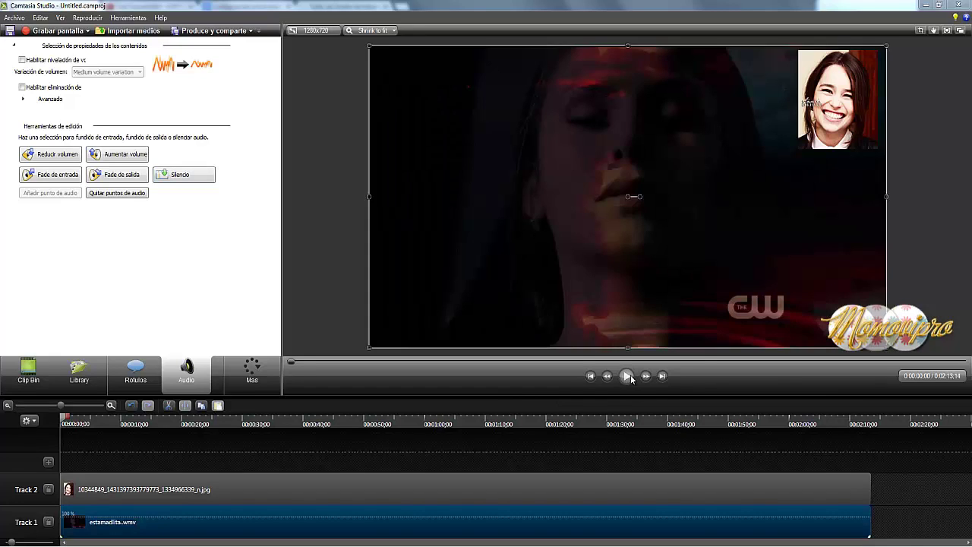
# Play the first seconds of the composition to check the image overlay, and return the playhead to the start
pyautogui.click(626, 375)
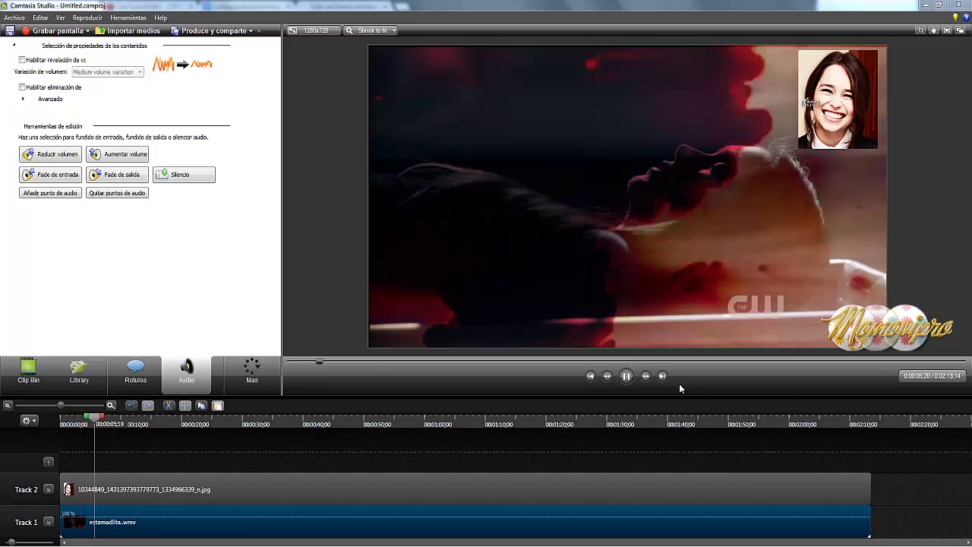
pyautogui.click(630, 228)
pyautogui.click(28, 371)
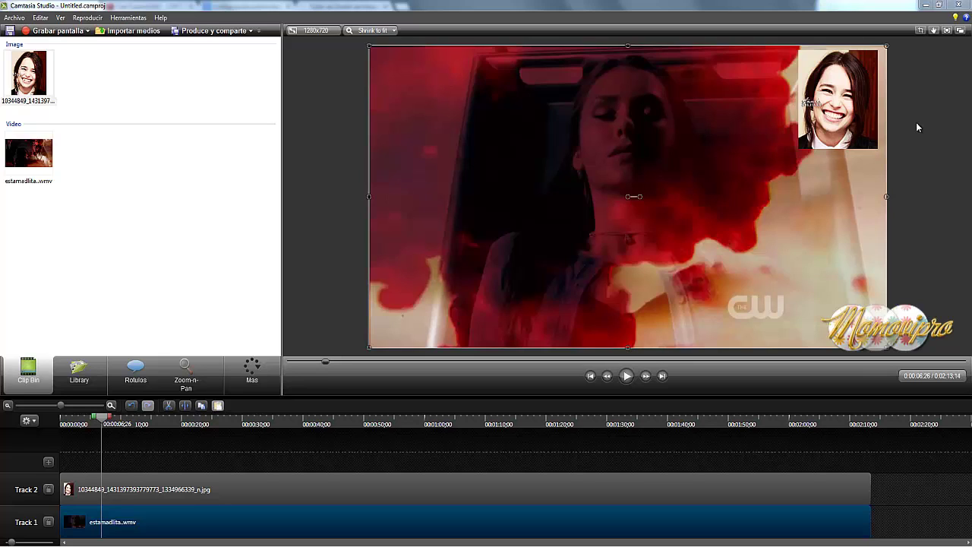
pyautogui.click(263, 382)
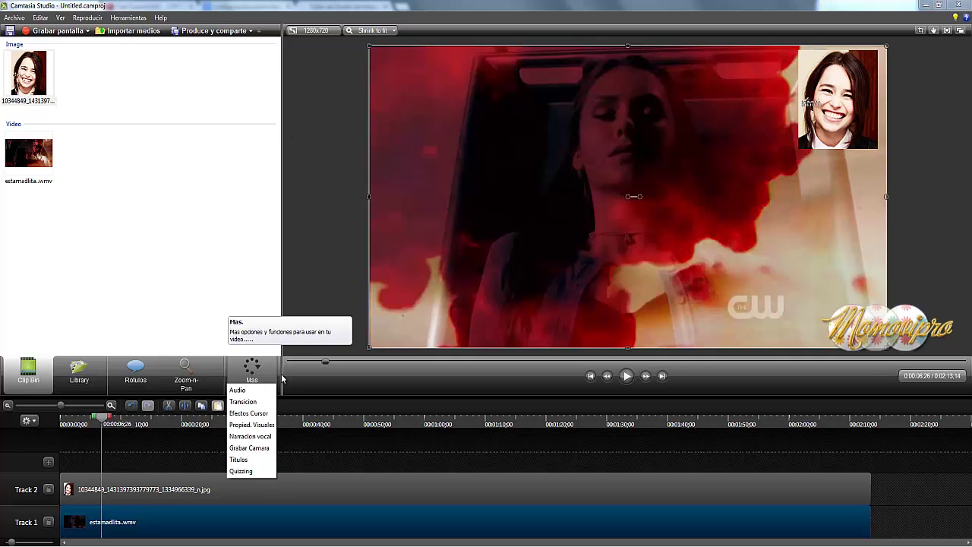
pyautogui.click(101, 420)
pyautogui.moveTo(100, 420); pyautogui.dragTo(31, 420)
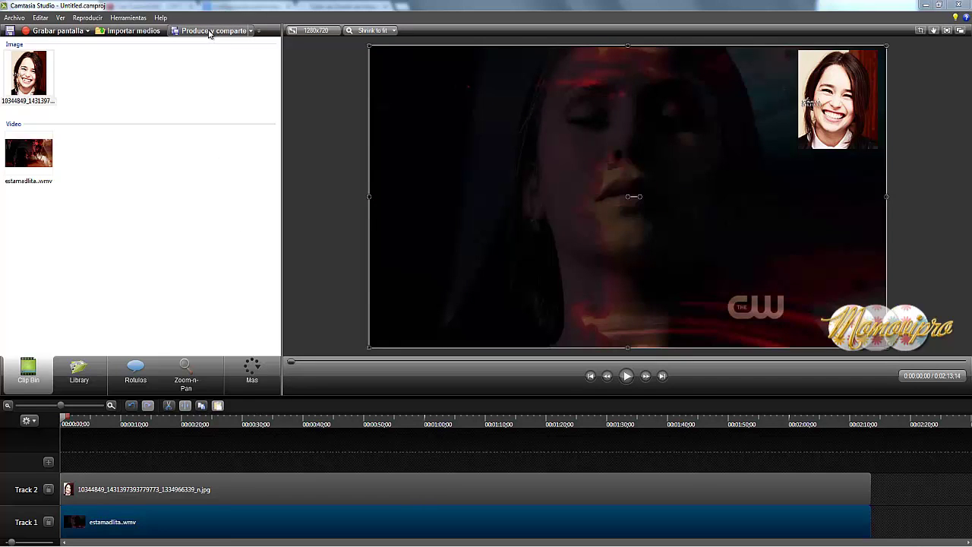
# Start producing the video and choose the MP4 only (up to 720p) preset
pyautogui.click(209, 32)
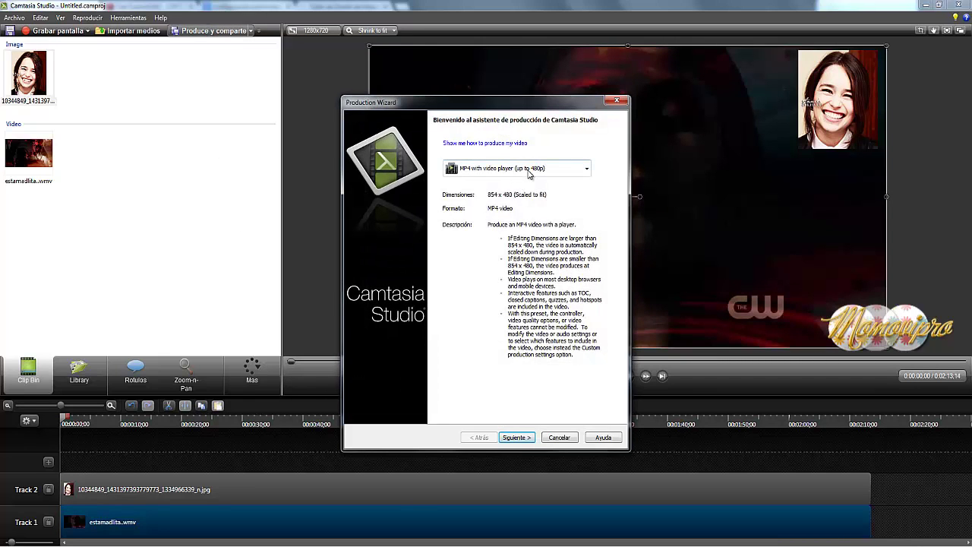
pyautogui.click(529, 170)
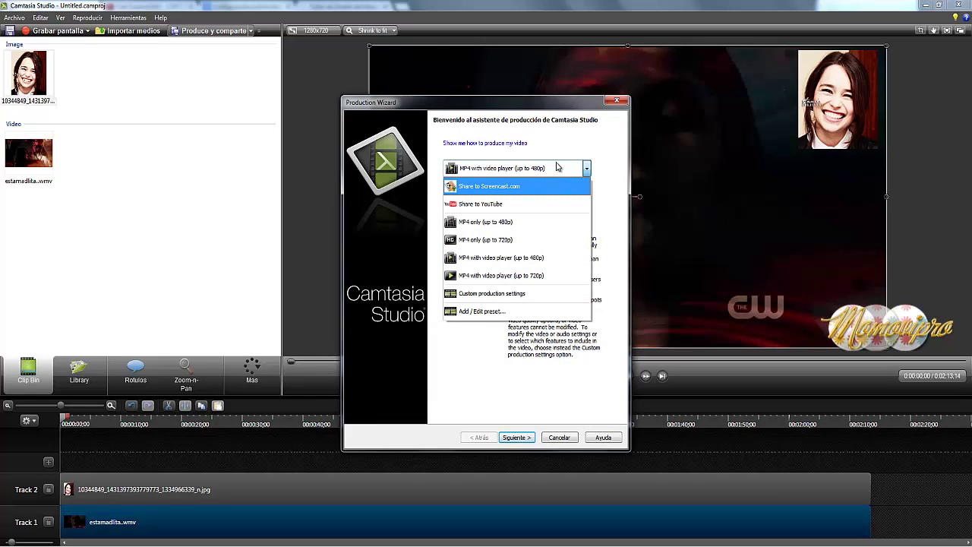
pyautogui.click(508, 240)
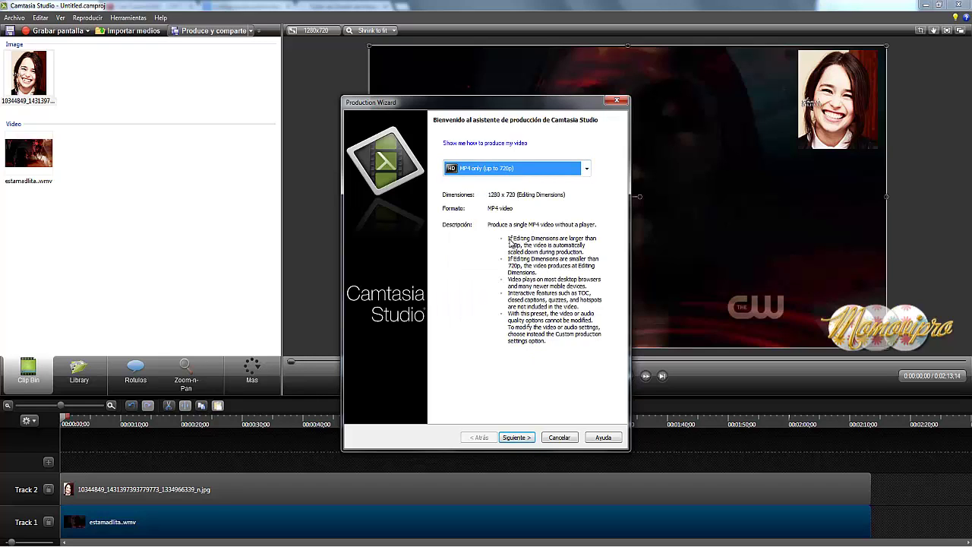
# Switch the production preset to Share to YouTube and continue with the remembered account credentials to the upload details
pyautogui.click(486, 169)
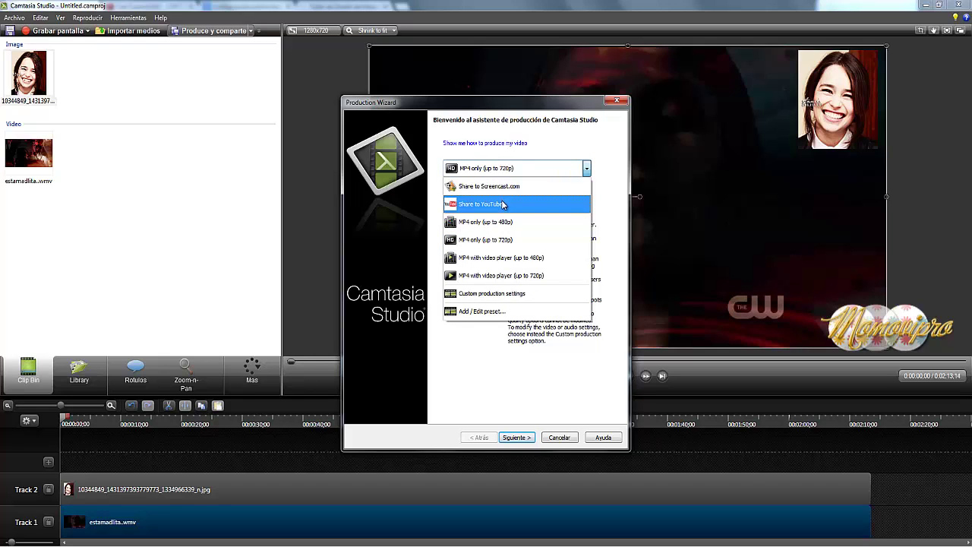
pyautogui.click(502, 203)
pyautogui.click(515, 438)
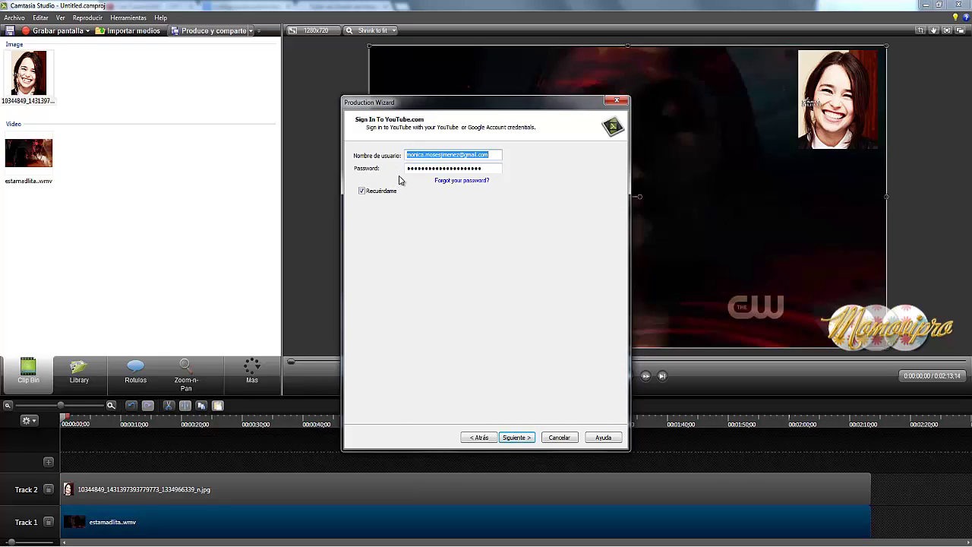
pyautogui.click(507, 437)
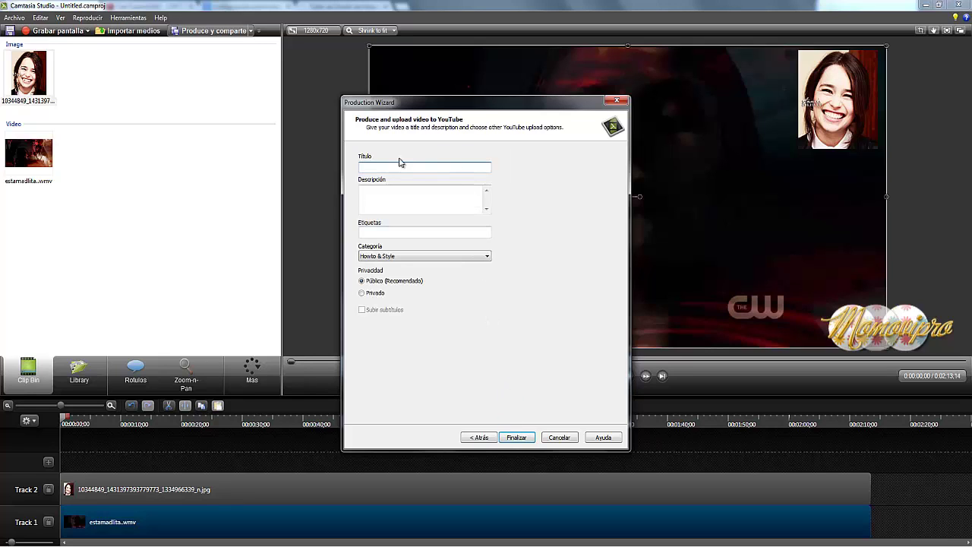
# Examine the description, tags and category options for the YouTube upload, and return to the preset selection
pyautogui.click(409, 202)
pyautogui.click(411, 234)
pyautogui.click(411, 257)
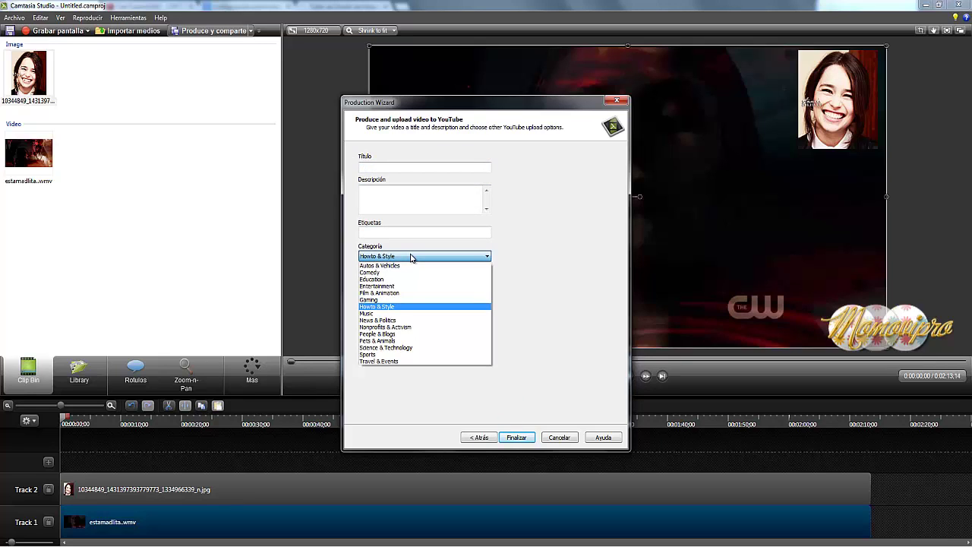
pyautogui.click(411, 257)
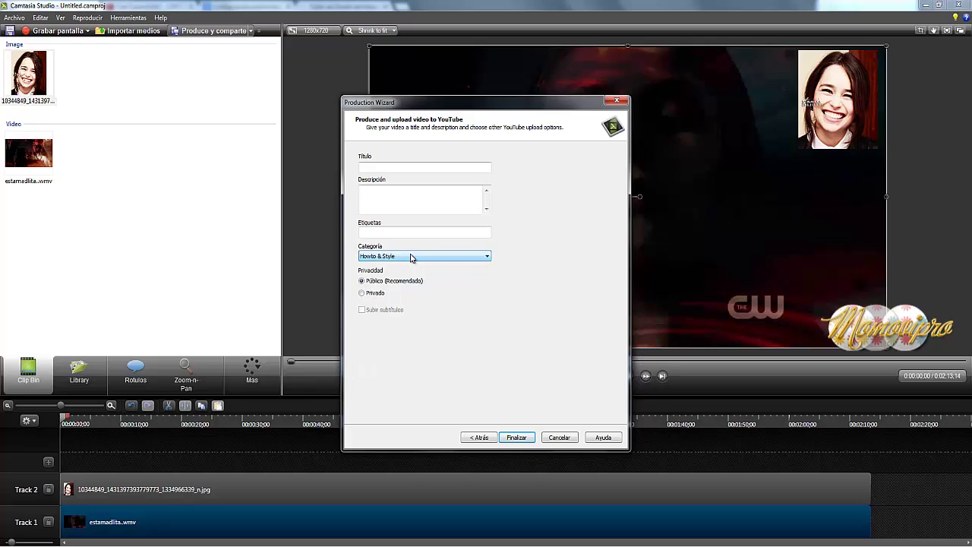
pyautogui.click(531, 439)
# Replace the YouTube preset with MP4 only (up to 720p) and continue to the file name and folder settings
pyautogui.click(521, 168)
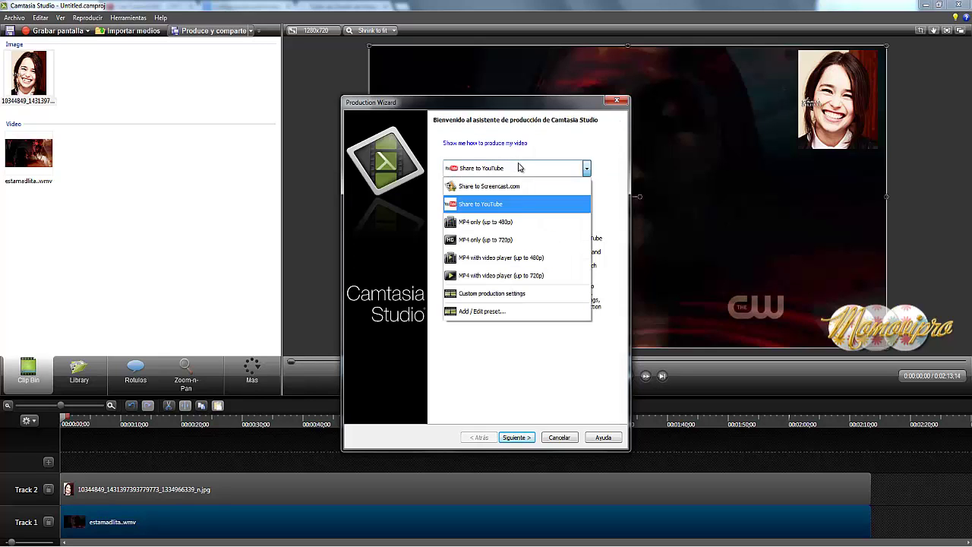
pyautogui.click(516, 240)
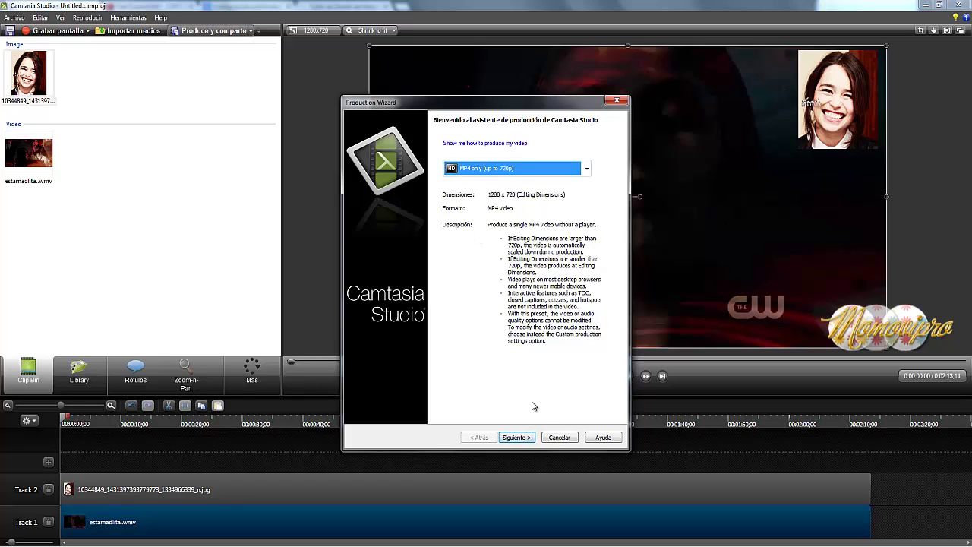
pyautogui.click(520, 438)
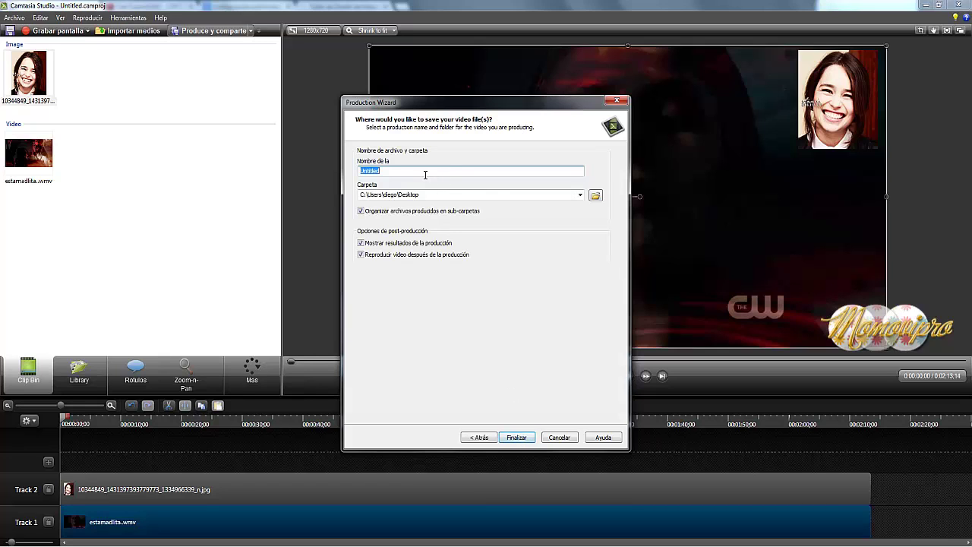
# Look at the save location choices for the produced MP4 file, and cancel the production
pyautogui.click(595, 195)
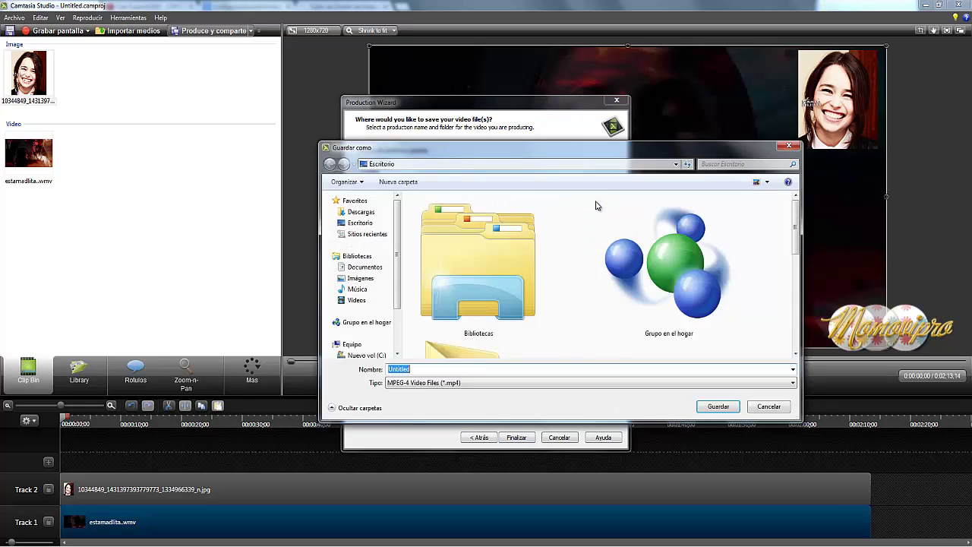
pyautogui.click(768, 407)
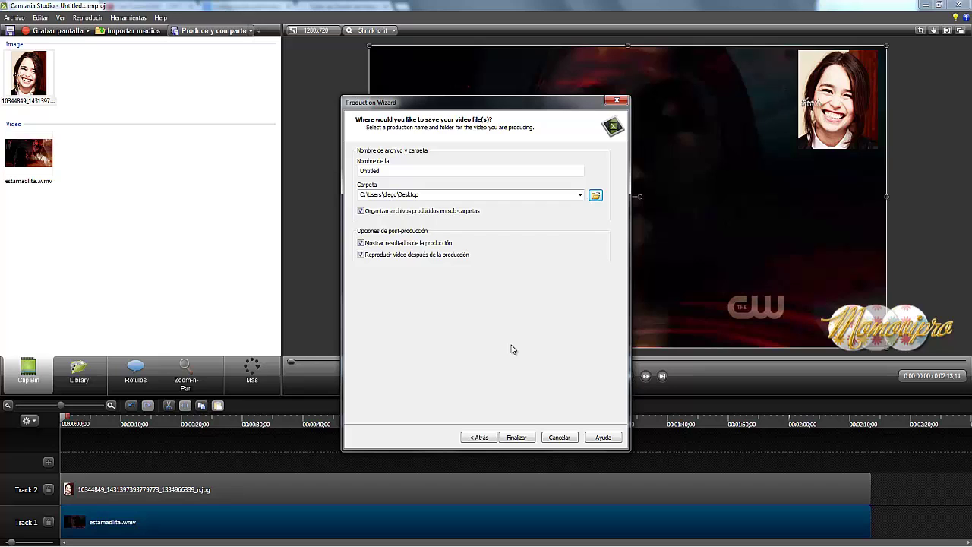
pyautogui.click(562, 437)
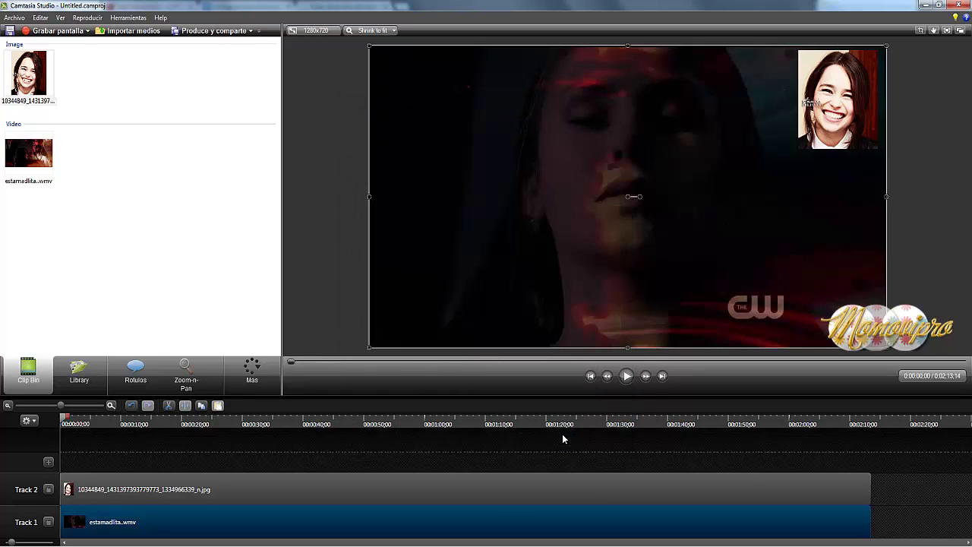